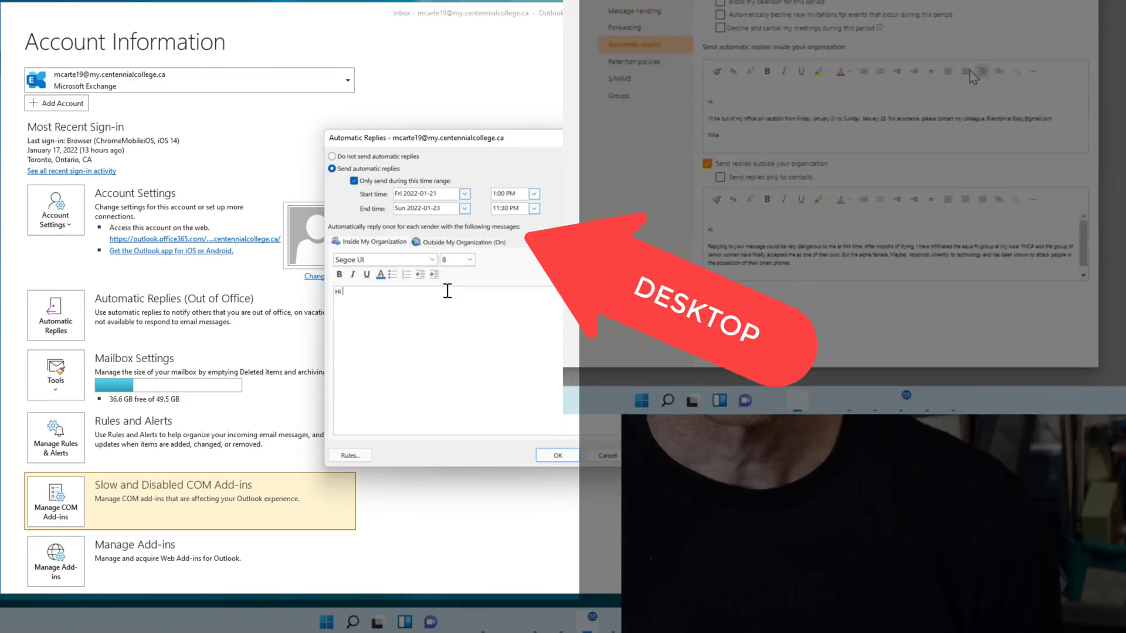
# - Open the Automatic Replies dialog from the File menu's account information page
pyautogui.write('of my office on')
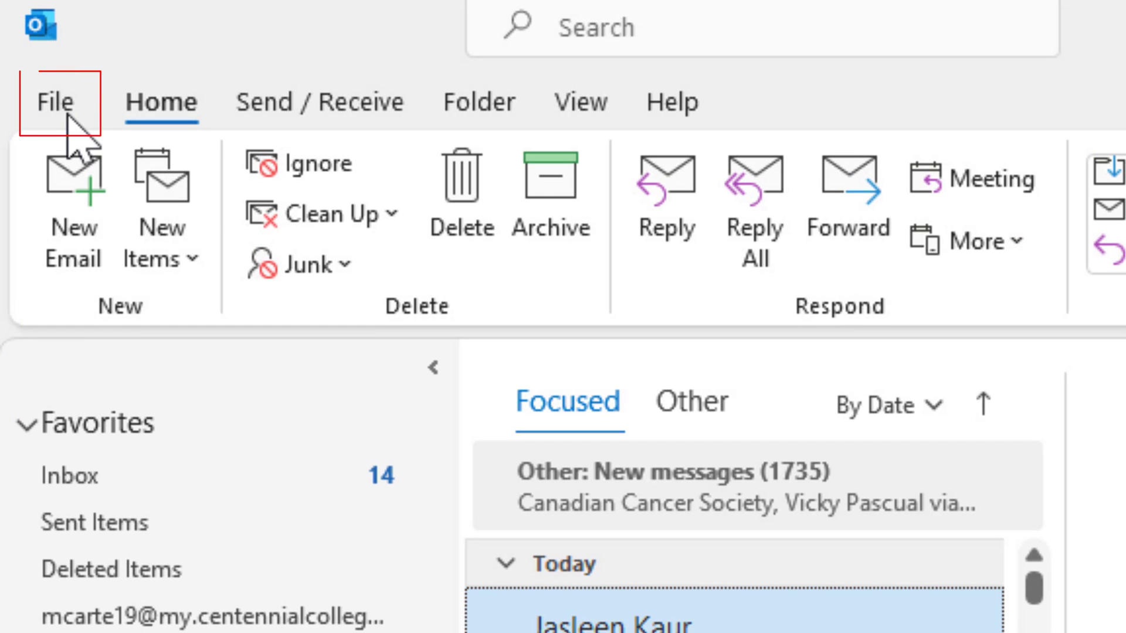
pyautogui.click(59, 104)
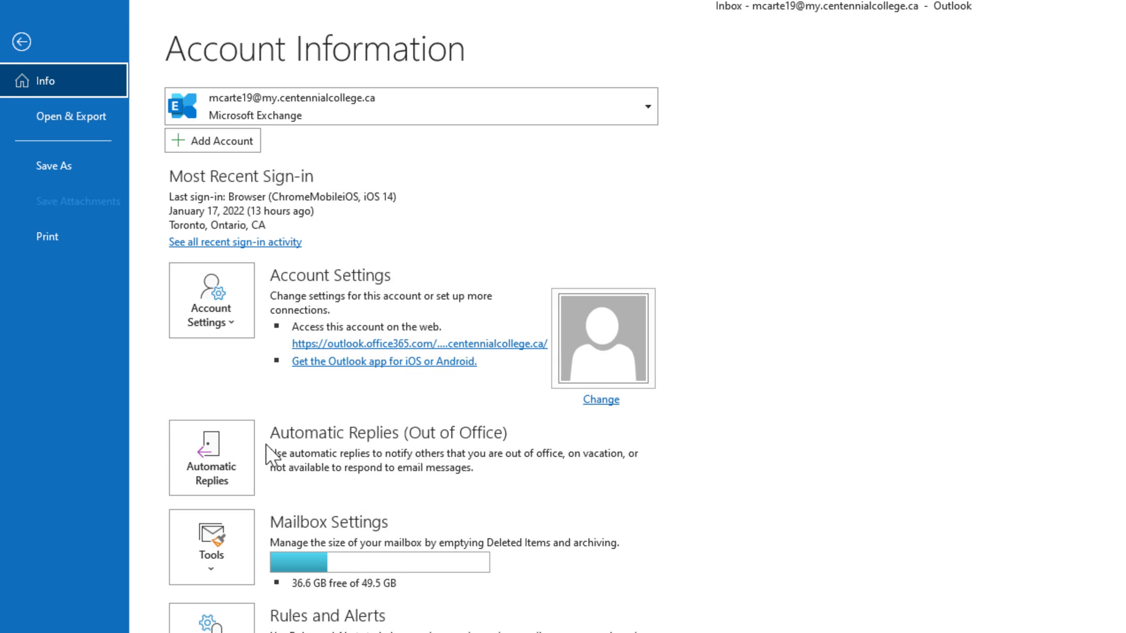
pyautogui.click(244, 472)
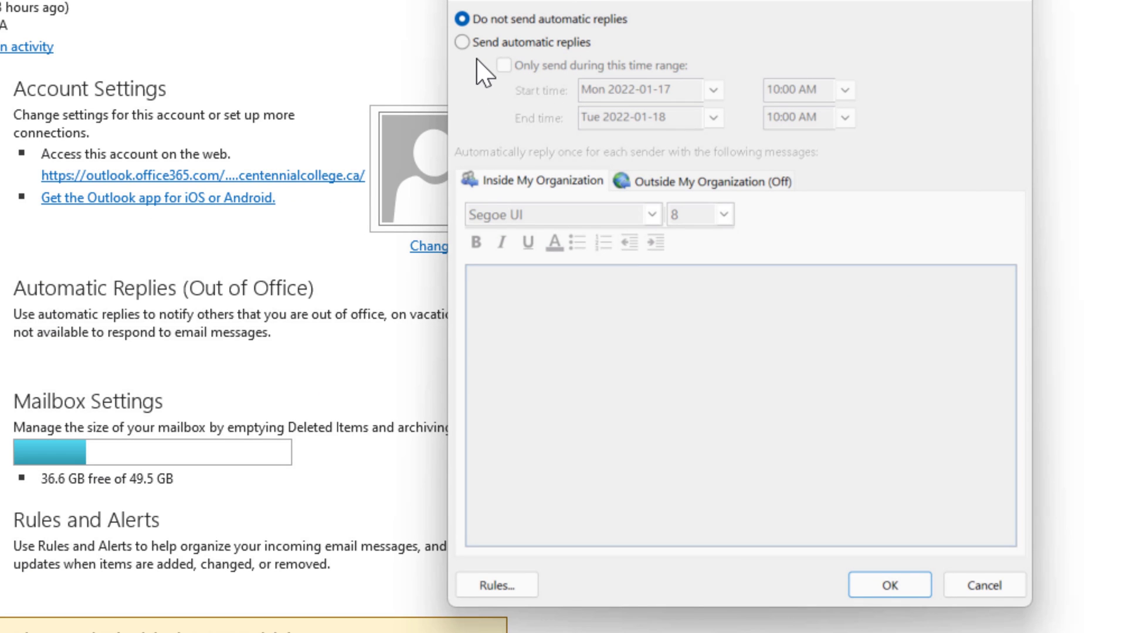
# - Turn on automatic replies limited to a time range starting Friday, January 21 at 1:00 PM
pyautogui.click(462, 42)
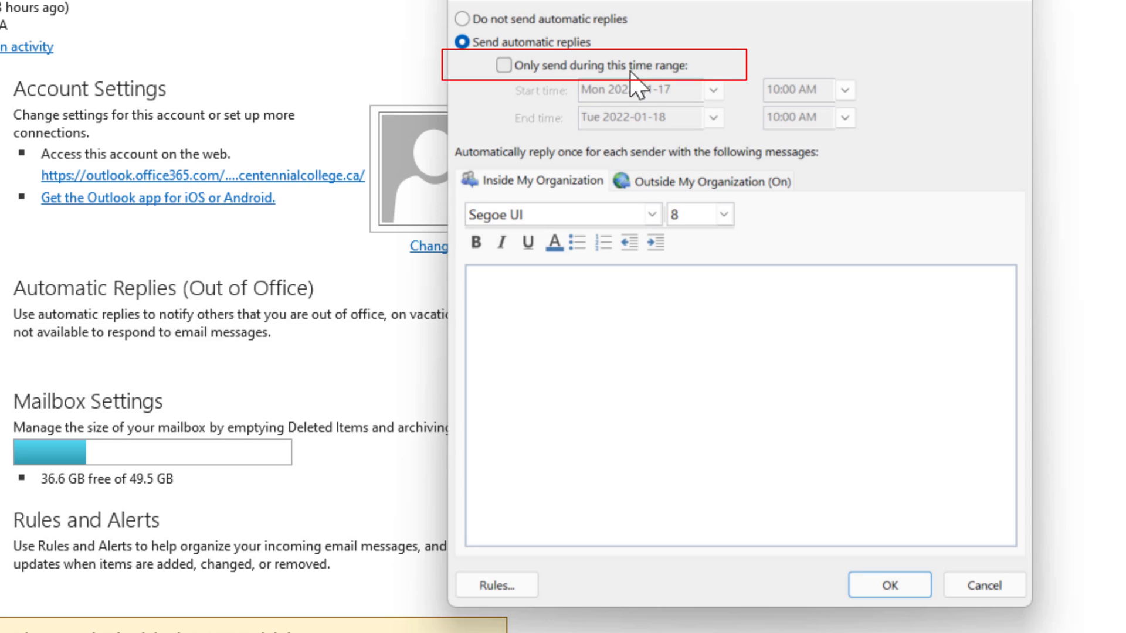
pyautogui.click(503, 67)
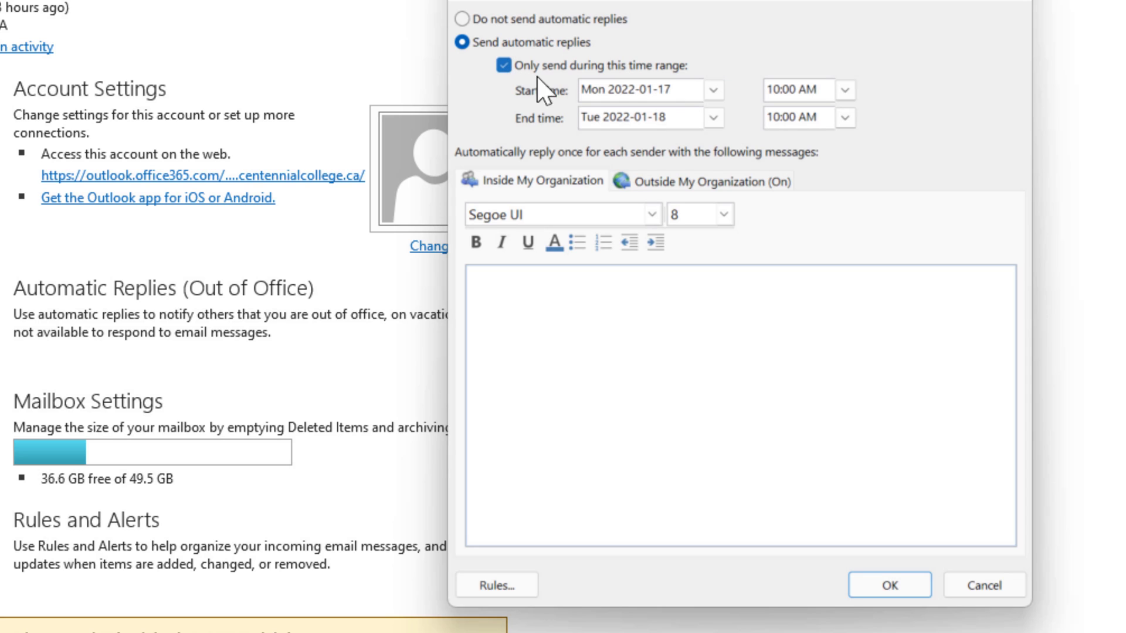
pyautogui.click(714, 91)
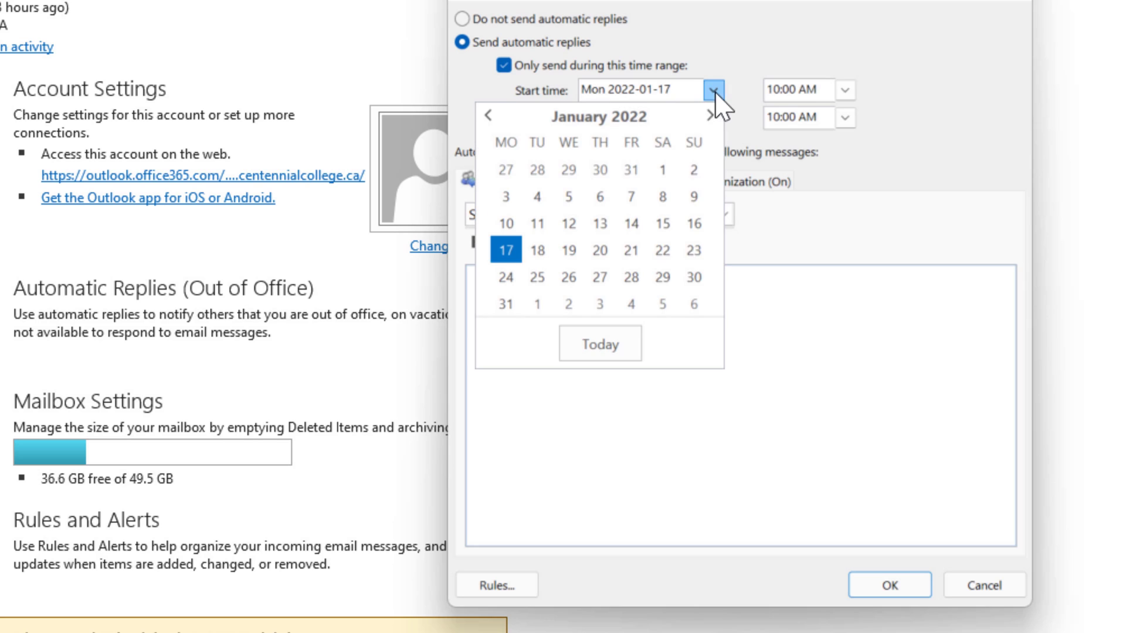
pyautogui.click(632, 251)
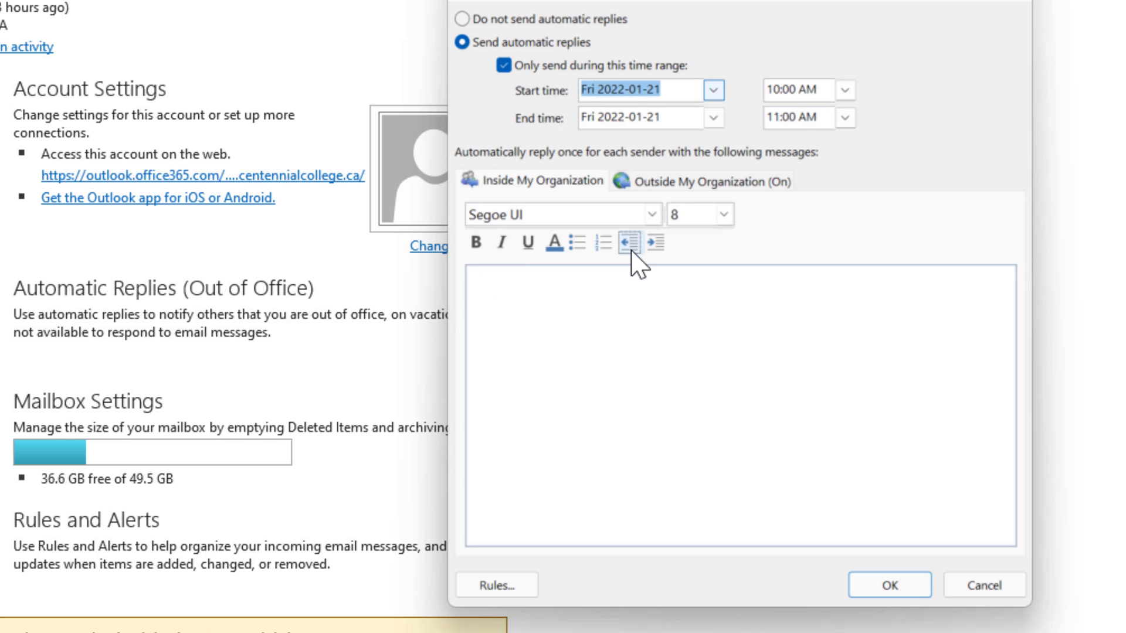
pyautogui.click(845, 91)
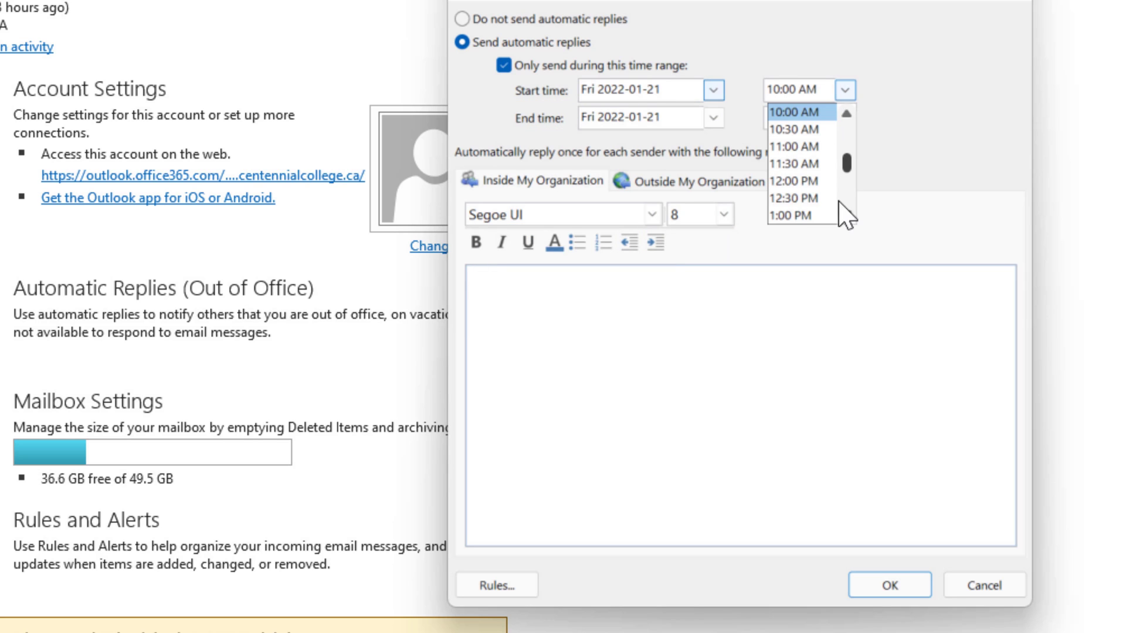
pyautogui.click(810, 216)
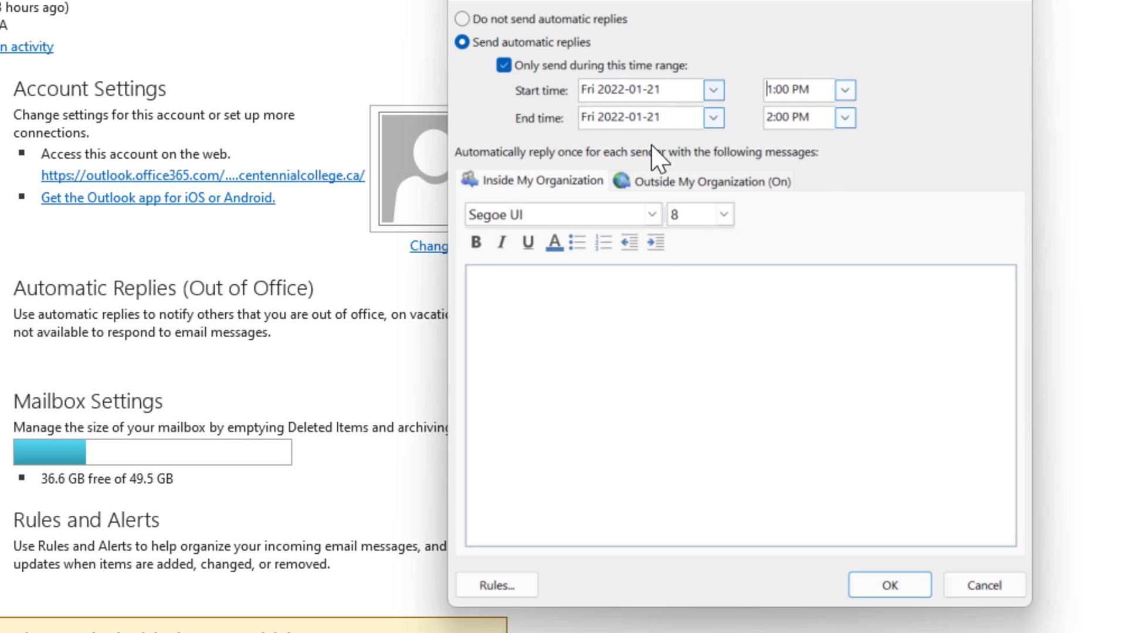
# - Set the auto-reply end to Sunday, January 23 at 11:30 PM
pyautogui.click(714, 118)
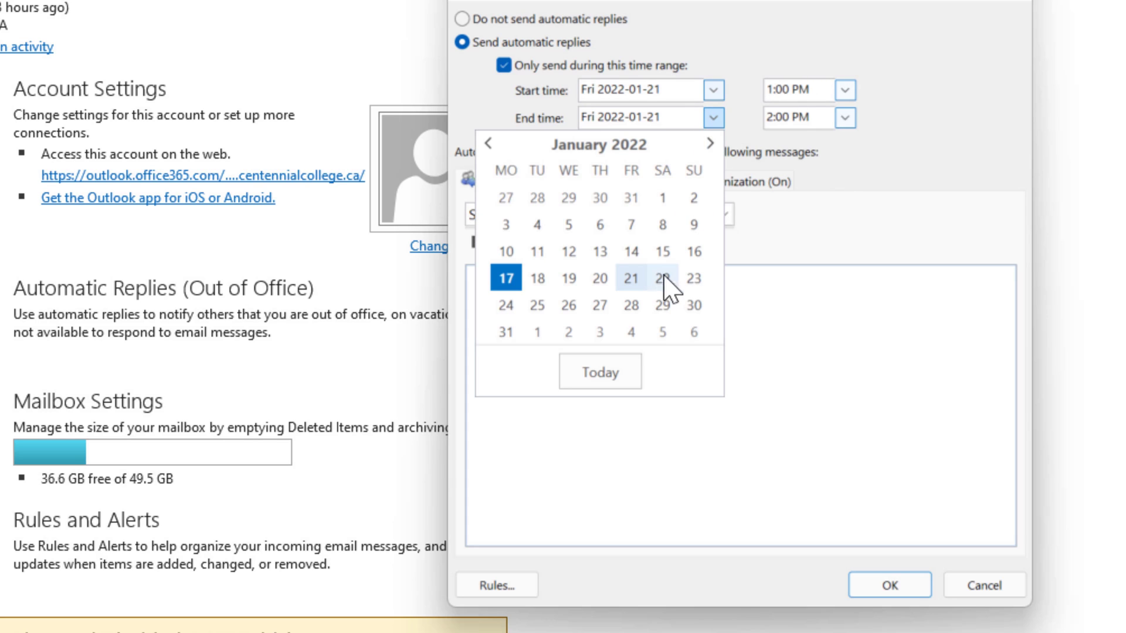
pyautogui.click(694, 275)
pyautogui.click(845, 117)
pyautogui.moveTo(850, 214); pyautogui.dragTo(850, 241)
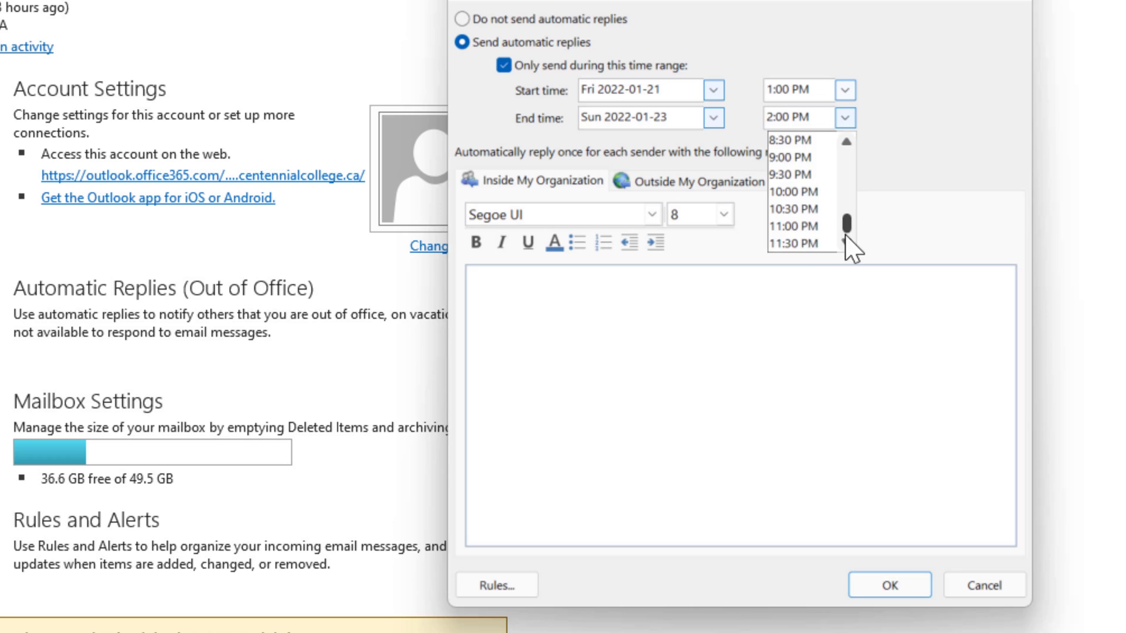
pyautogui.click(818, 241)
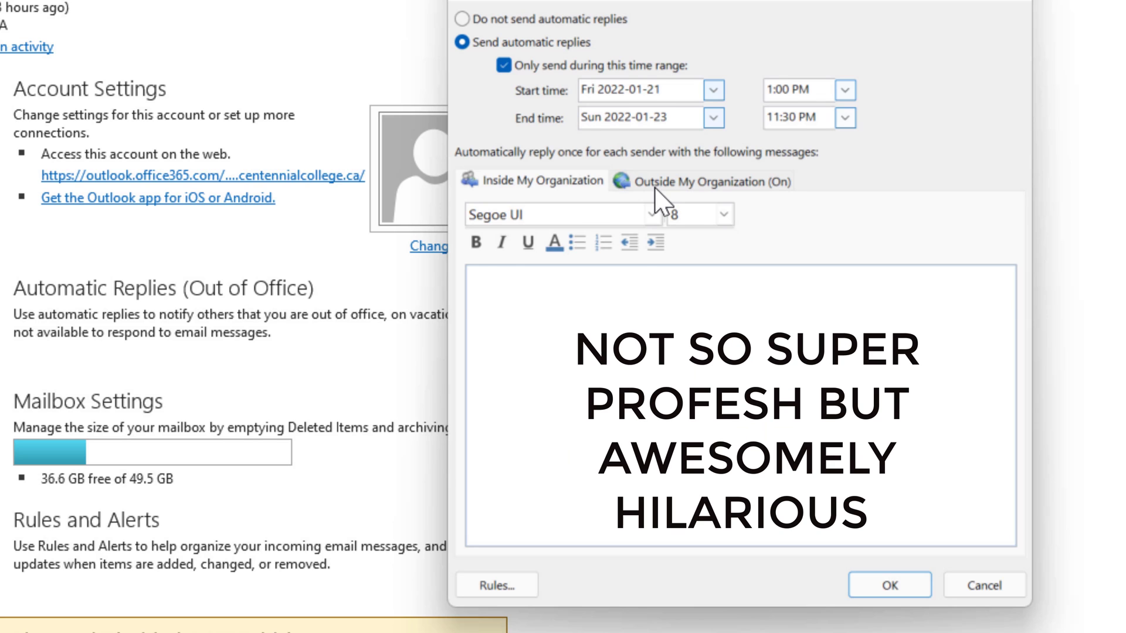
# - Write the internal reply: 'Hi', vacation from Friday, January 21 to Sunday, January 23, a colleague's e-mail, and sign-off
pyautogui.click(658, 187)
pyautogui.click(607, 182)
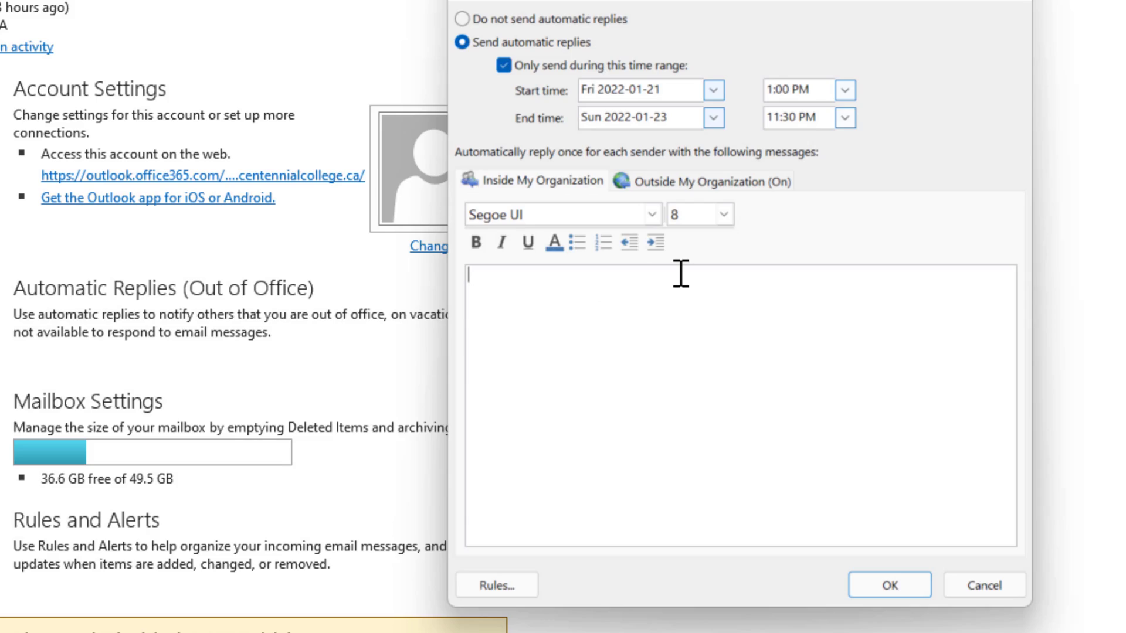
pyautogui.write('Hi')
pyautogui.press('Return')
pyautogui.press('Return')
pyautogui.write("I'll be out of my office on va")
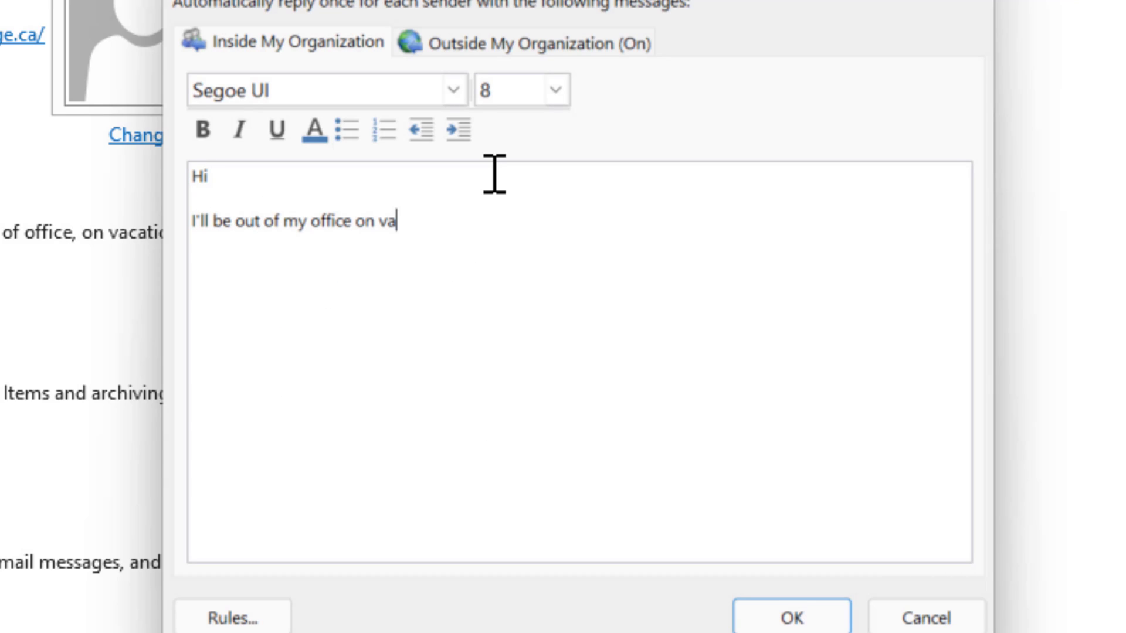
pyautogui.write('cation from Friday, January 21 to Sunda')
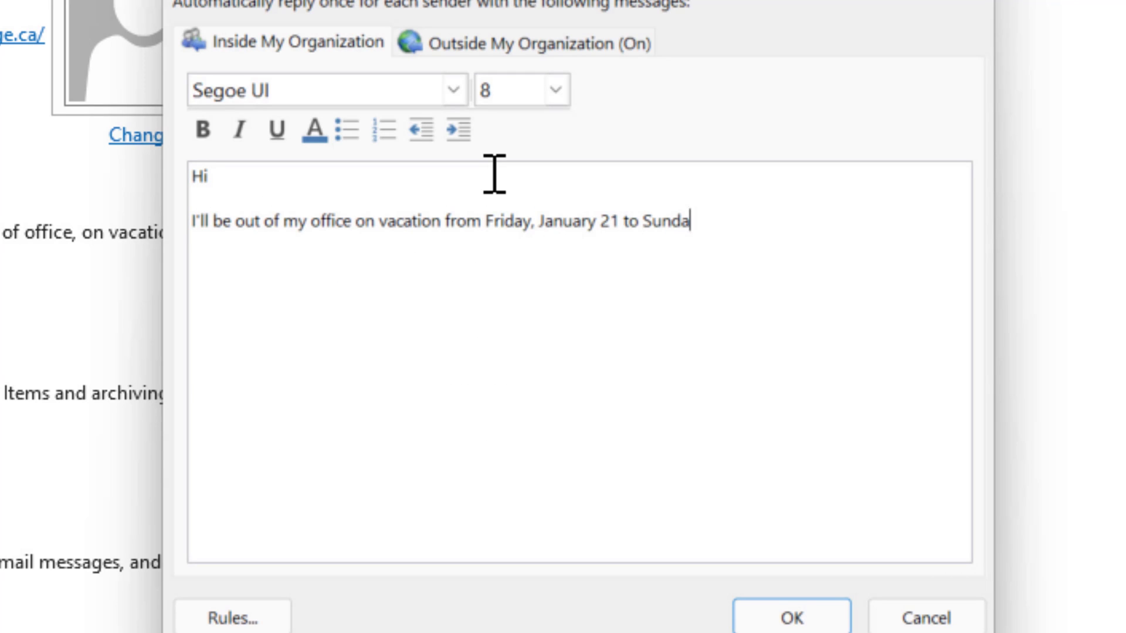
pyautogui.write('y, January 23. For assistance, ')
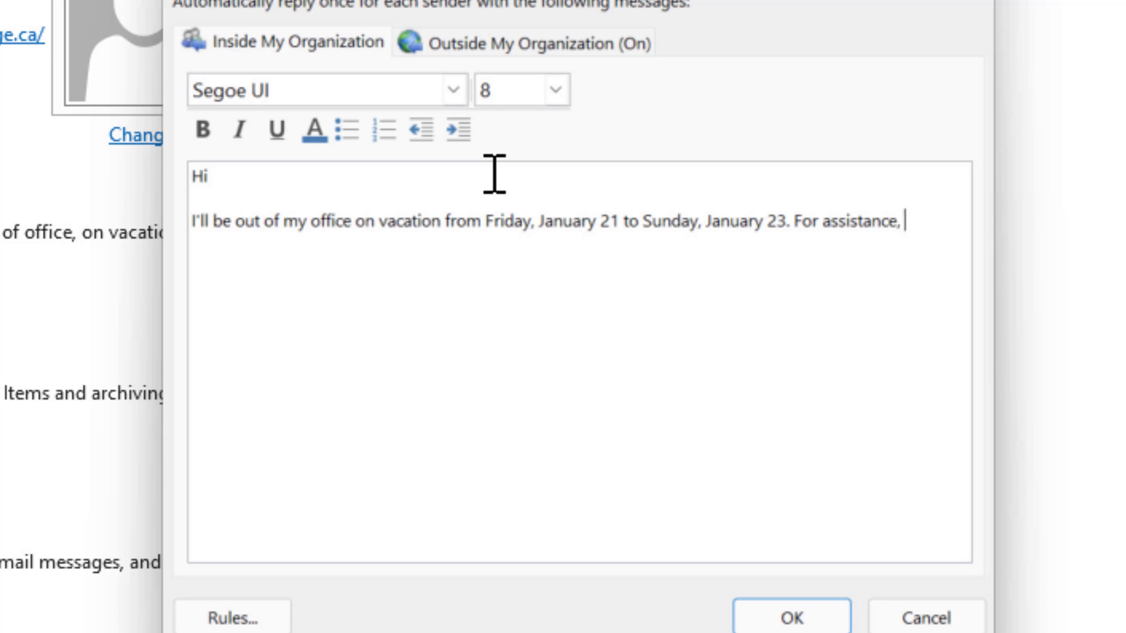
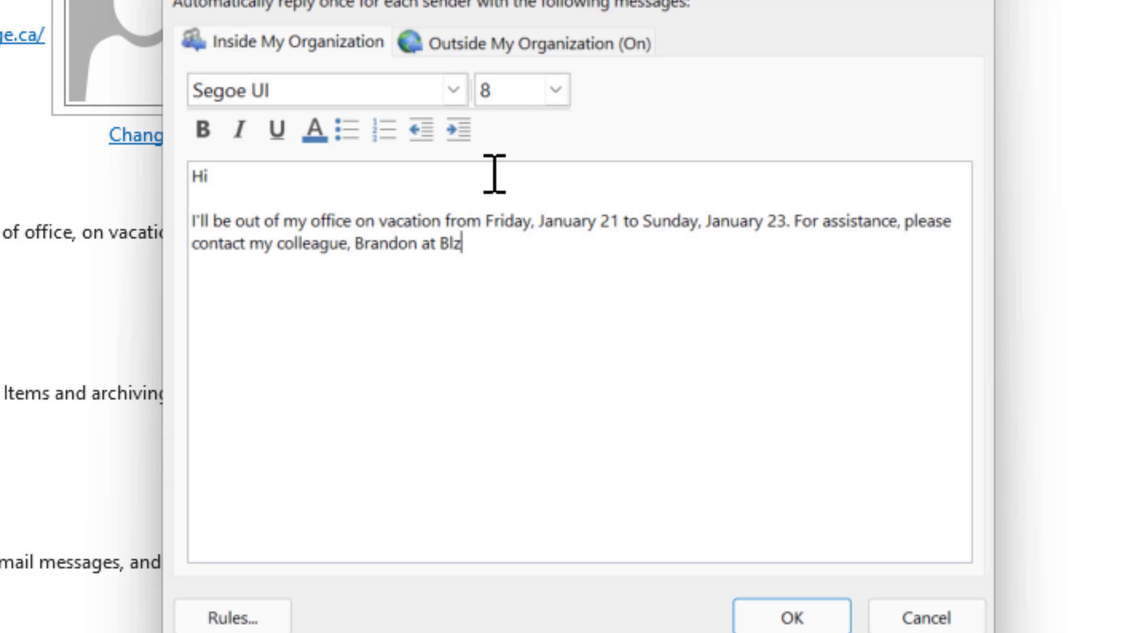
pyautogui.press('Return')
pyautogui.press('Return')
pyautogui.write('Mike')
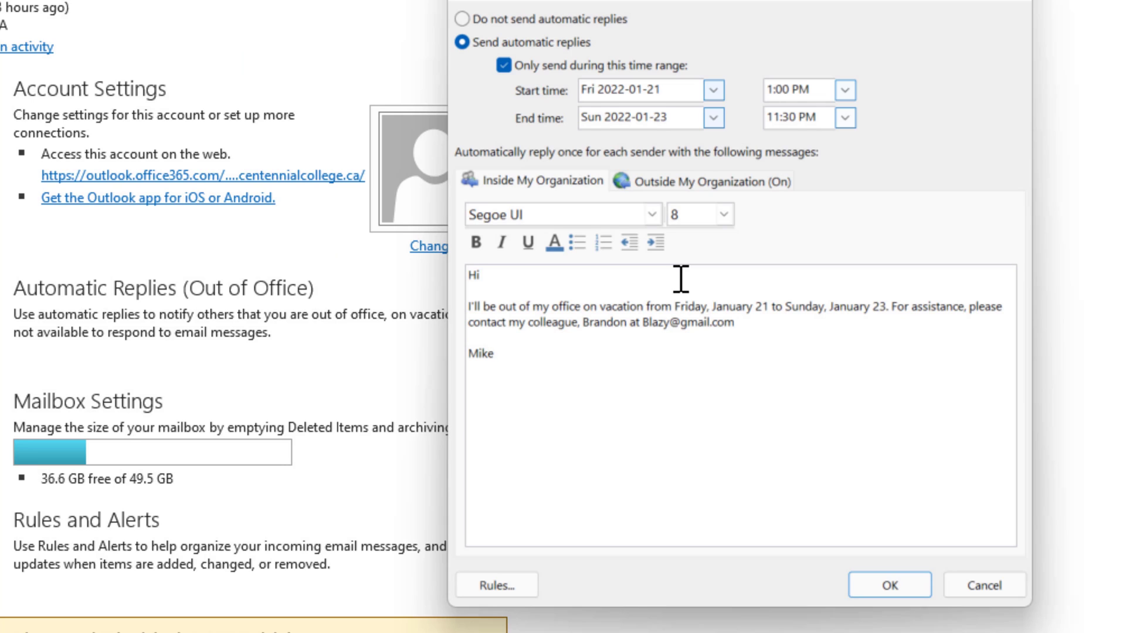
# - Write the outside-organization reply joking about infiltrating the senior women's aqua fit group
pyautogui.click(697, 186)
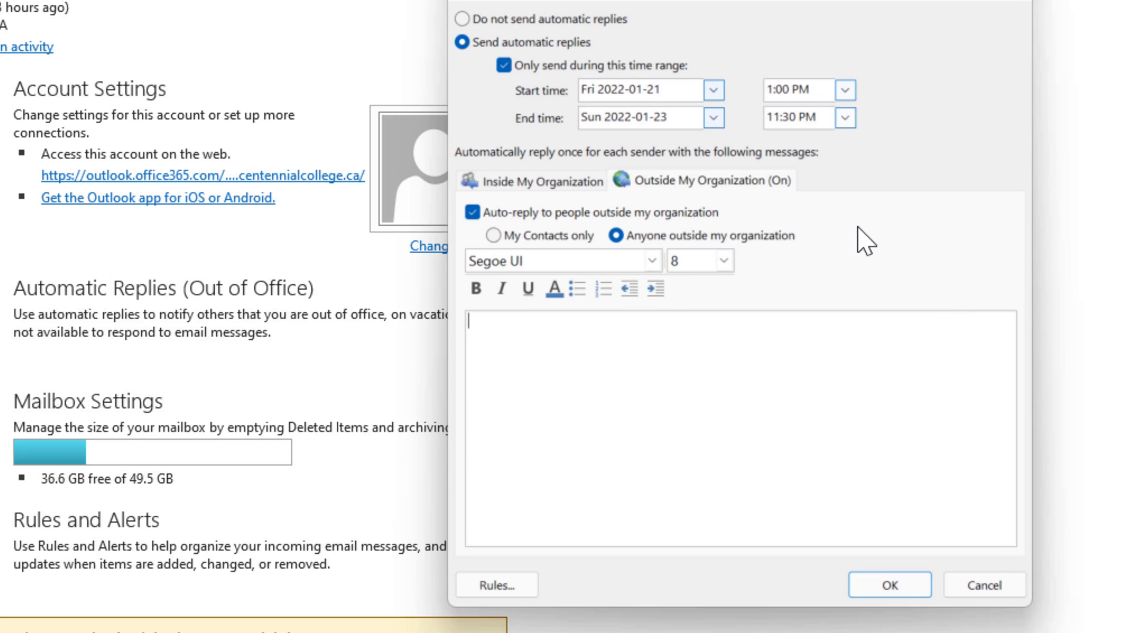
pyautogui.press('Return')
pyautogui.write('Replying to your message could be very dangerous to me at this time, a')
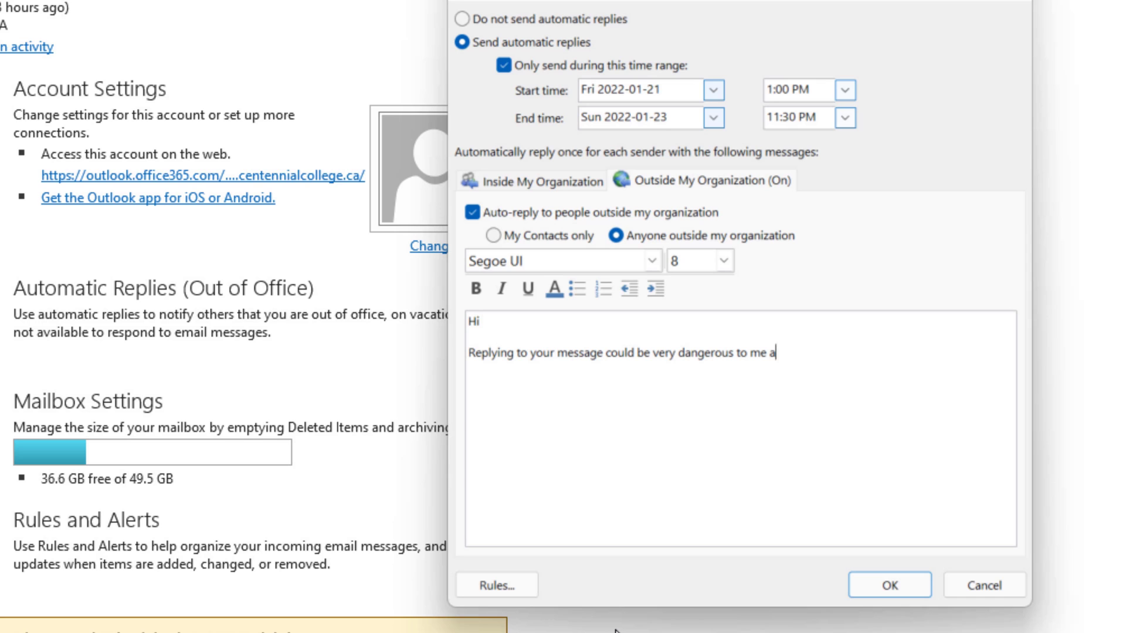
pyautogui.press('BackSpace')
pyautogui.press('BackSpace')
pyautogui.write('. After months of trying, I have infil')
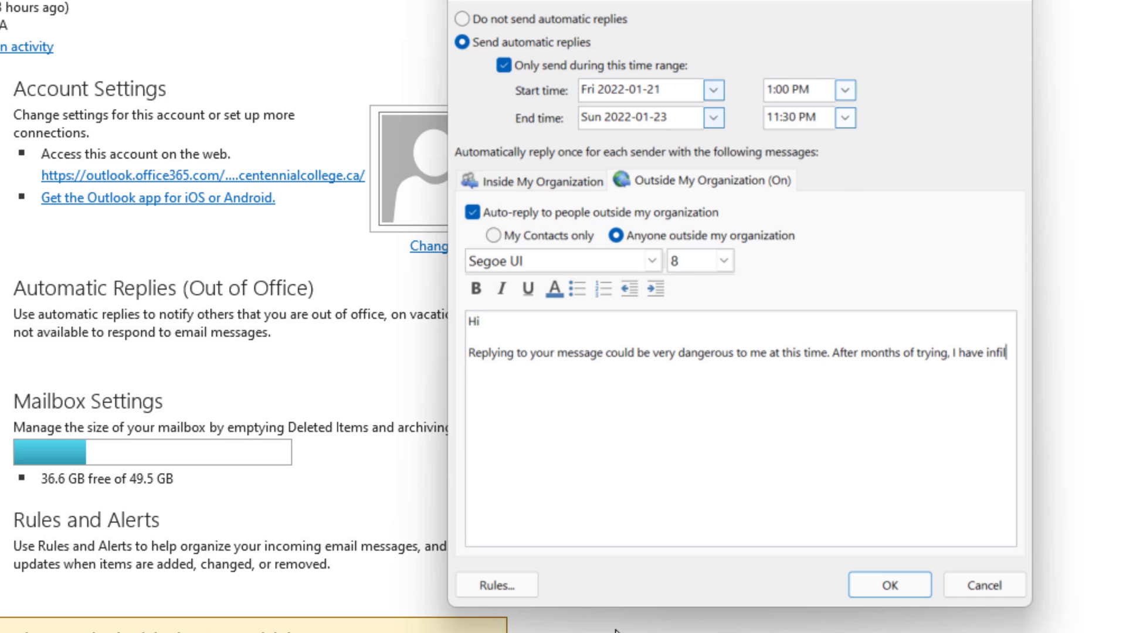
pyautogui.write('trated the aquaa')
pyautogui.press('BackSpace')
pyautogui.write('fit group a')
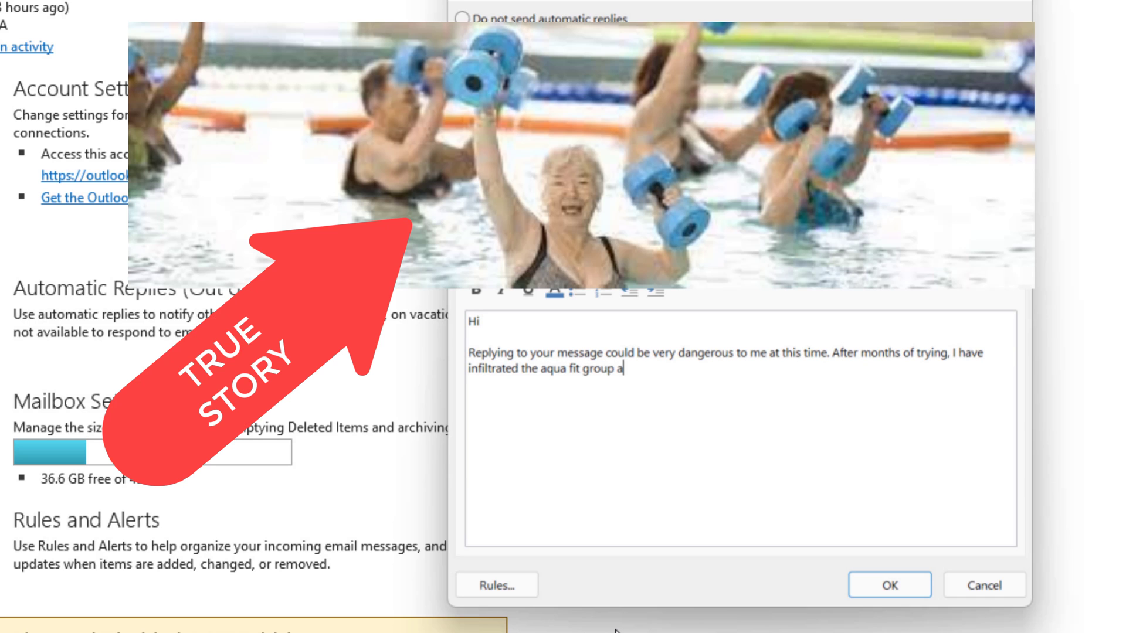
pyautogui.press('BackSpace')
pyautogui.write('women have fin')
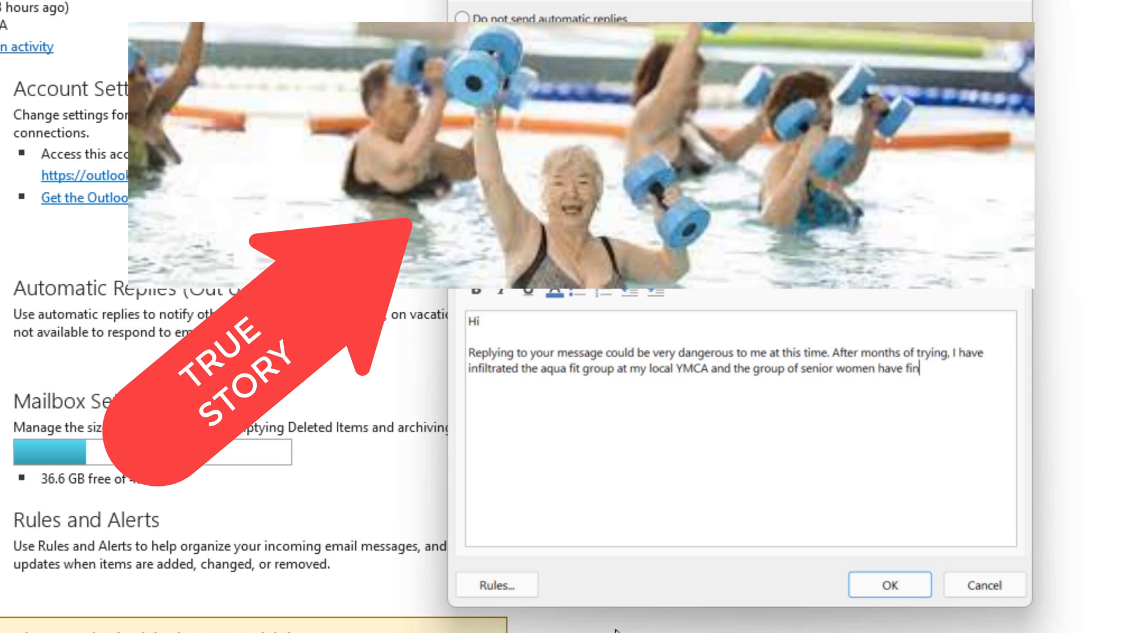
pyautogui.write('ally accepted me as one of their own. But the alp')
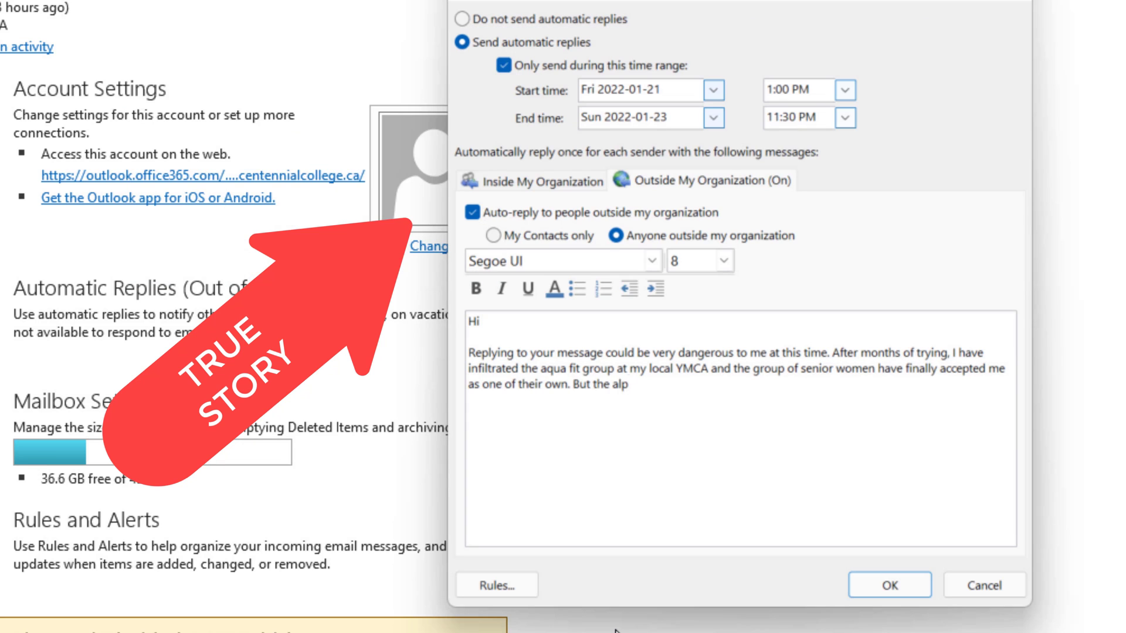
pyautogui.write('ha female, Maybel, responds viol')
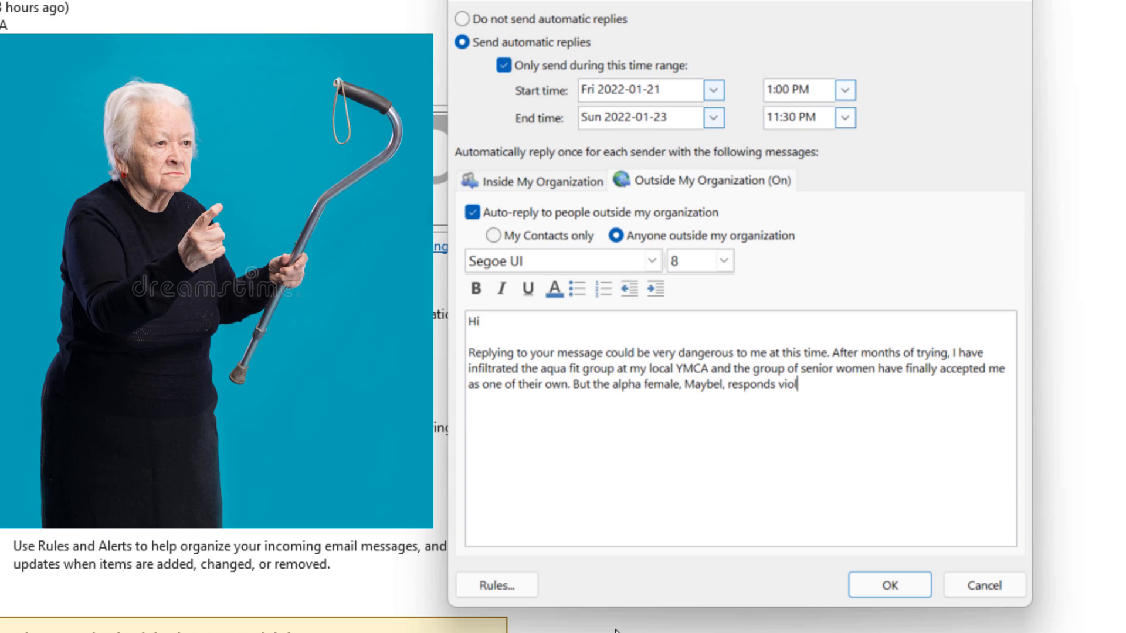
pyautogui.write('ogy and has been known to attack people in the t')
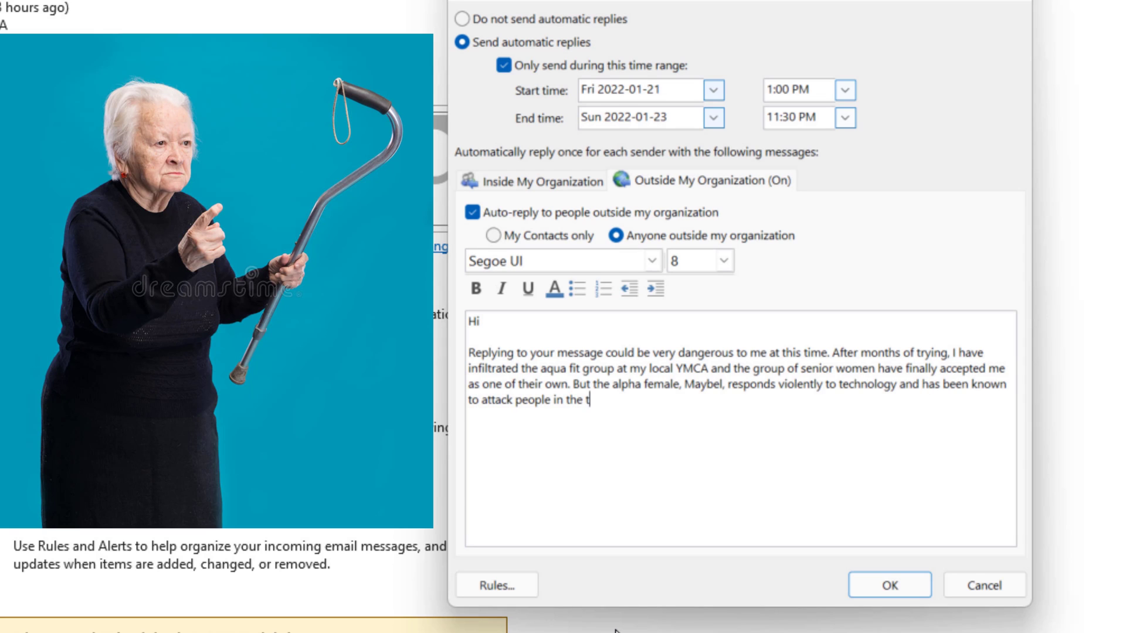
pyautogui.write('ossession of their smart phones.')
# - Add the sign-off name below the outside reply and return to the inside-organization message
pyautogui.press('Return')
pyautogui.press('Return')
pyautogui.write('Mike')
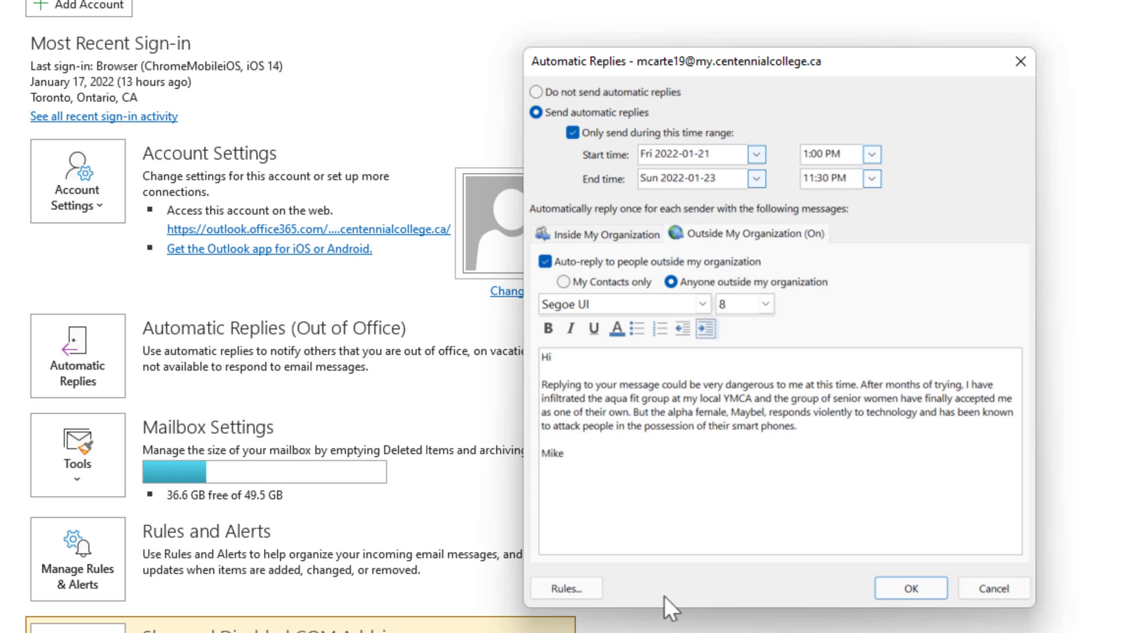
pyautogui.click(590, 233)
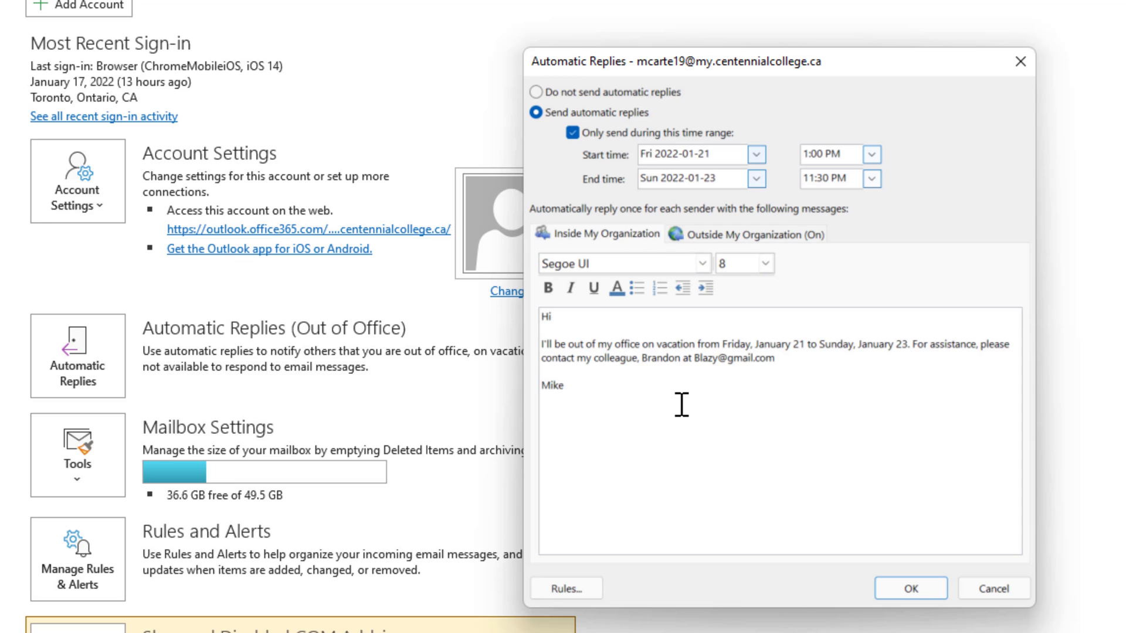
pyautogui.click(585, 590)
pyautogui.click(612, 393)
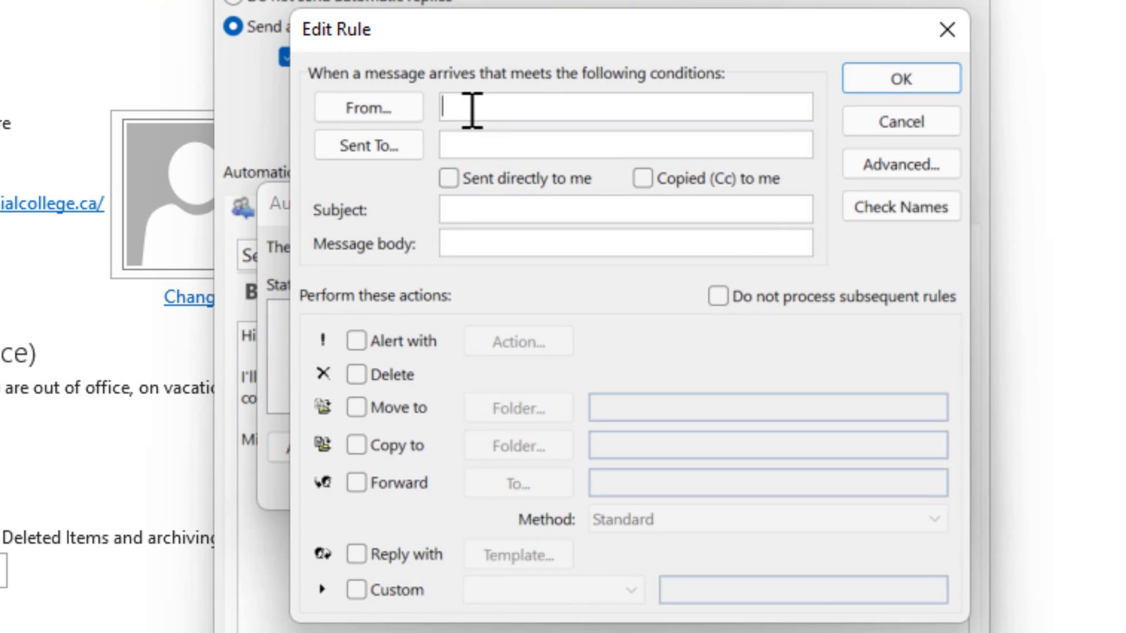
pyautogui.click(324, 112)
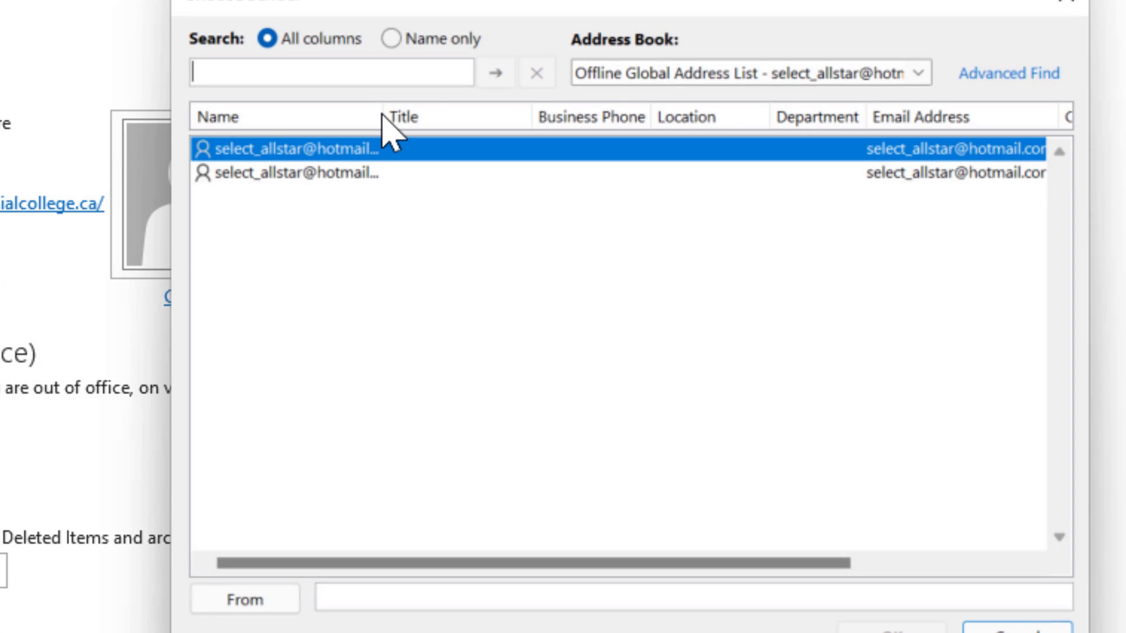
pyautogui.click(1064, 5)
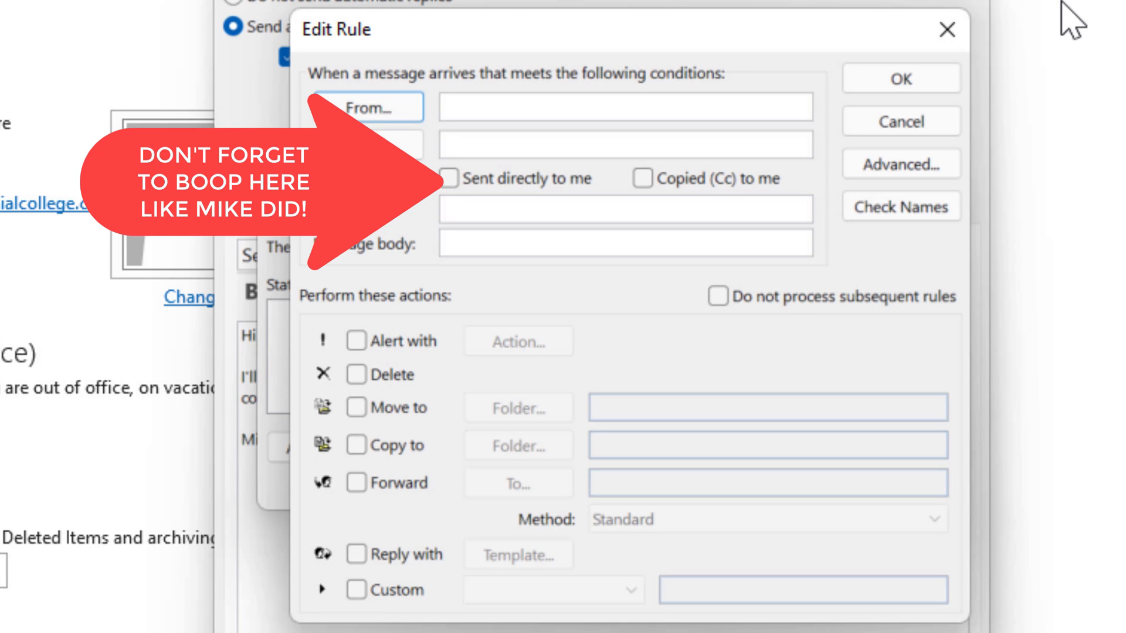
pyautogui.click(356, 484)
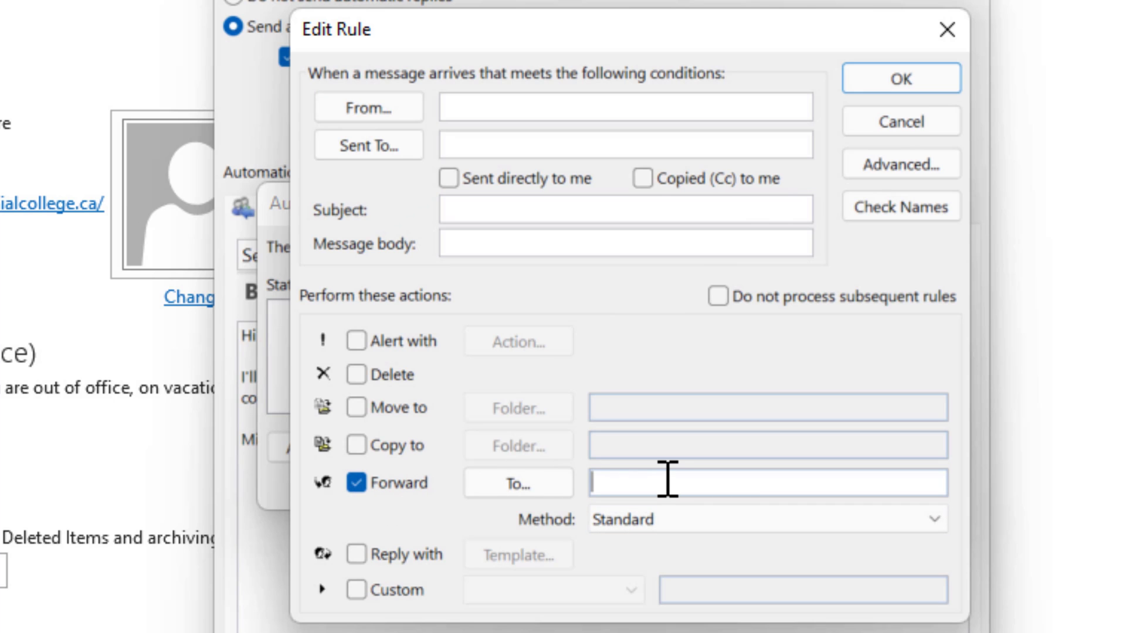
pyautogui.click(957, 40)
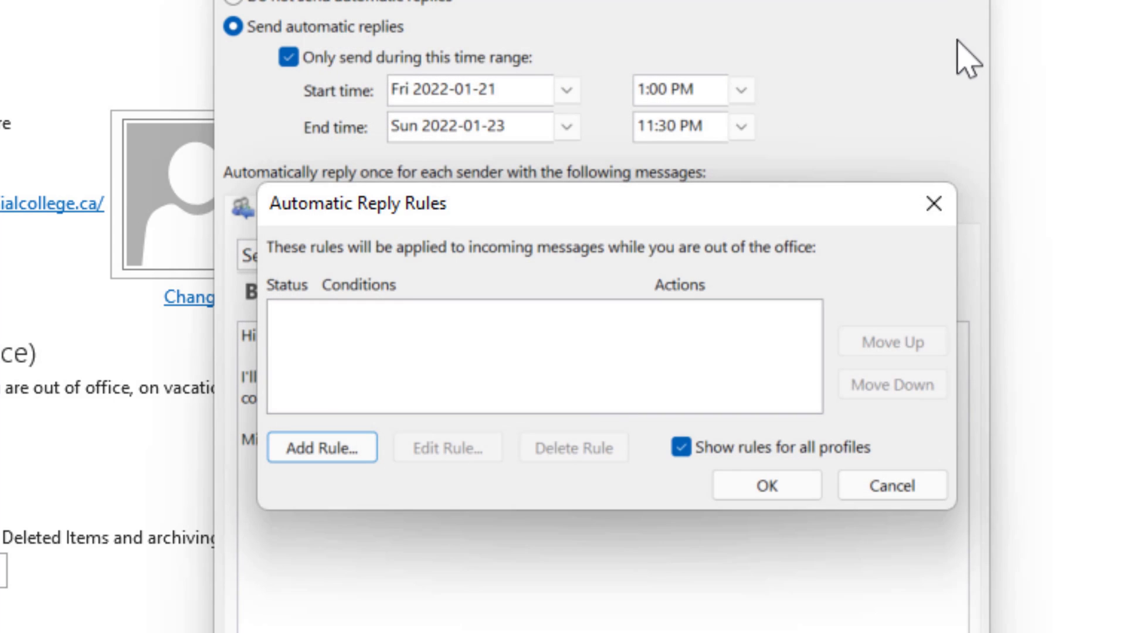
pyautogui.click(927, 218)
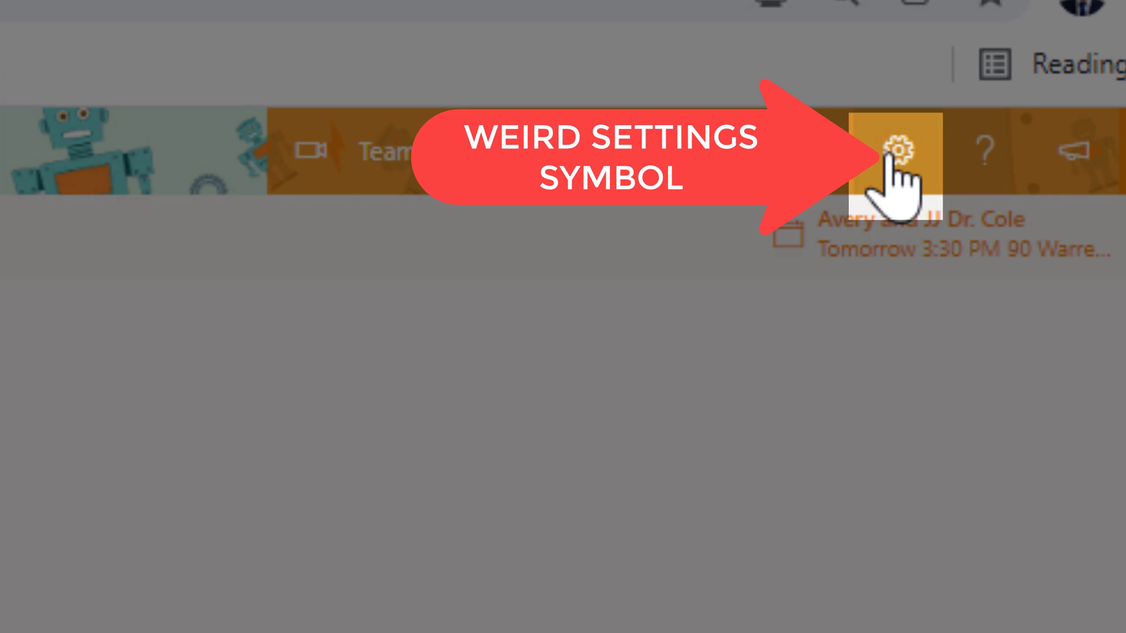
# - Open Mail > Automatic replies from View all Outlook settings and scroll through the saved messages
pyautogui.click(899, 150)
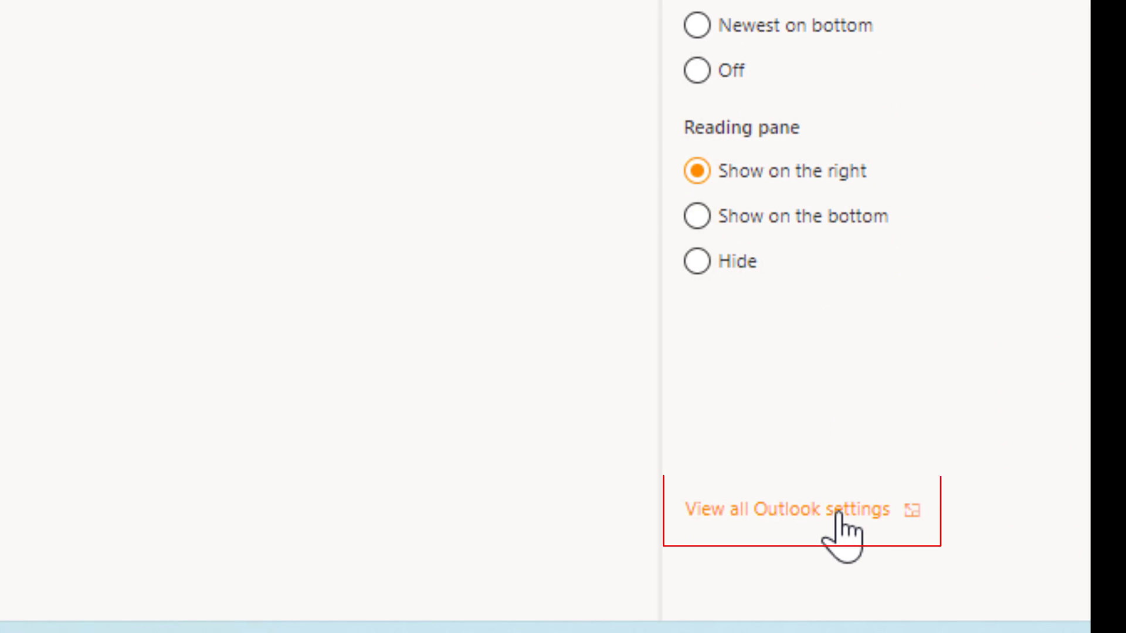
pyautogui.click(840, 515)
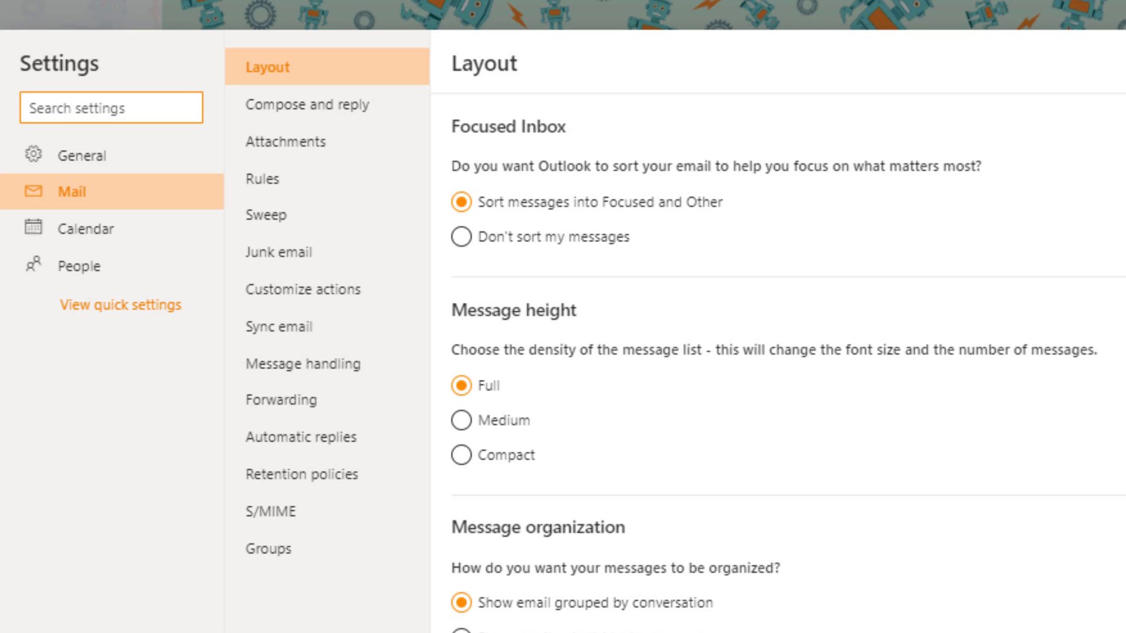
pyautogui.click(368, 451)
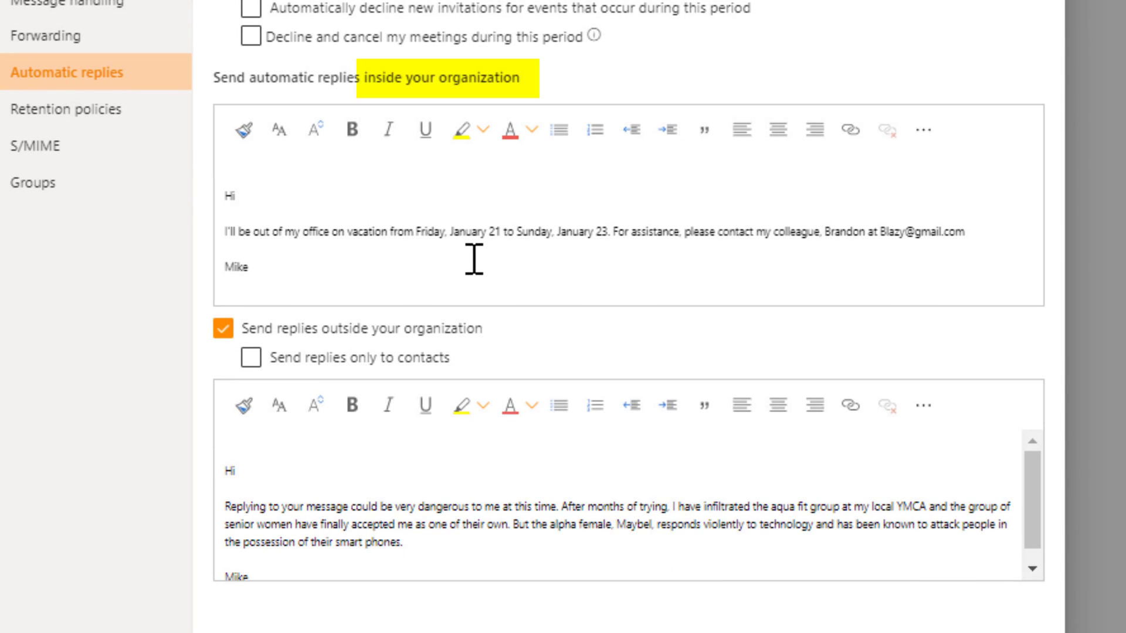
pyautogui.scroll(-1, 427, 439)
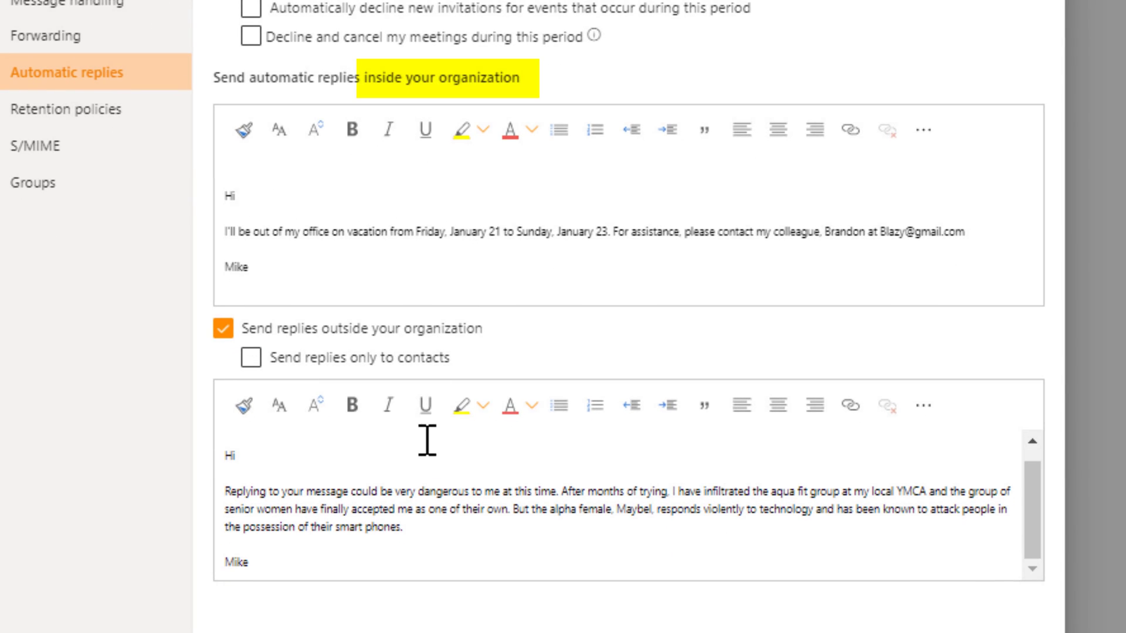